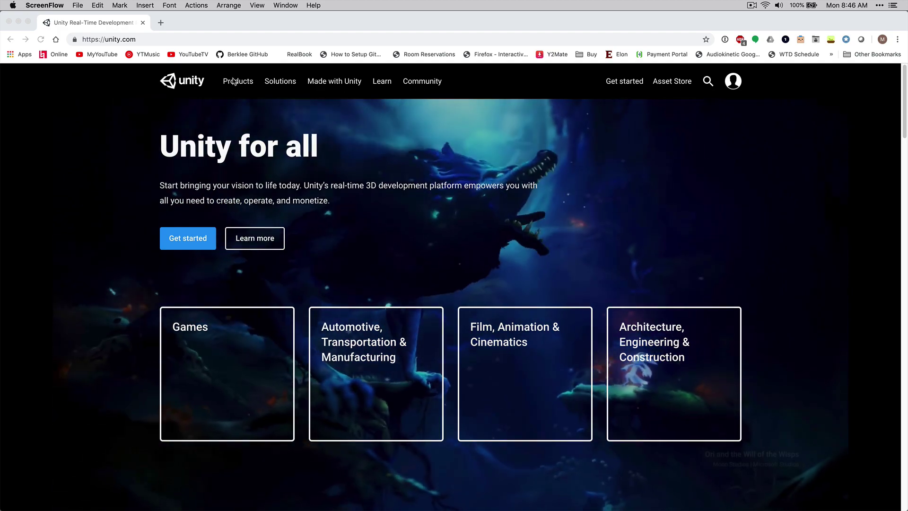
Open the product page of the free Personal edition from the Unity website's product overview.
left_click(234, 84)
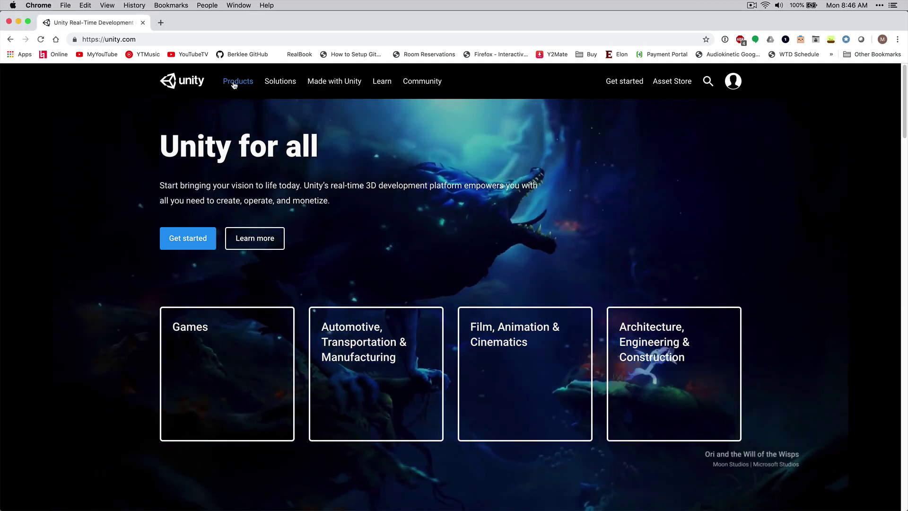
left_click(233, 84)
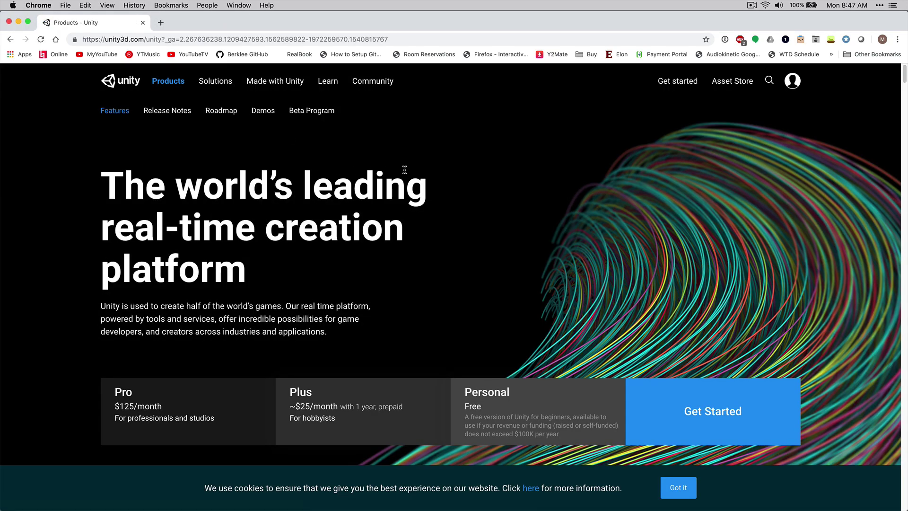
scroll(404, 169, "down", 2)
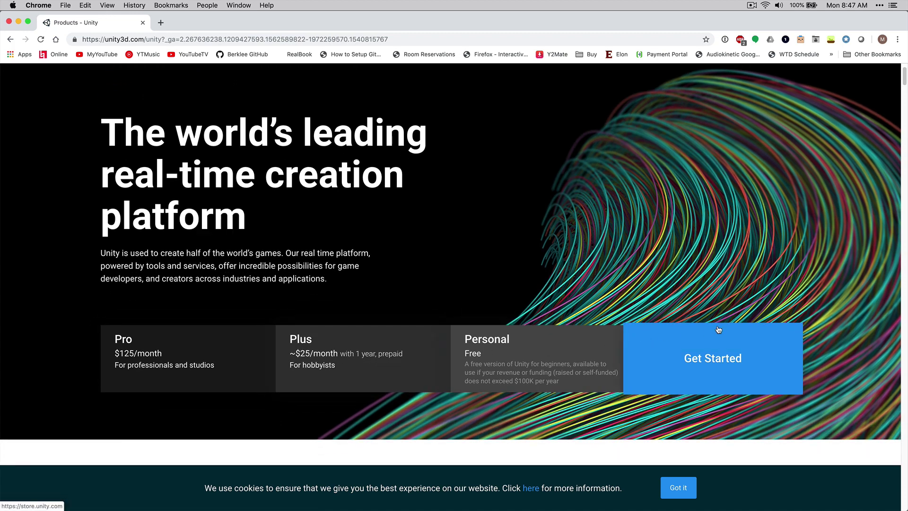
left_click(556, 355)
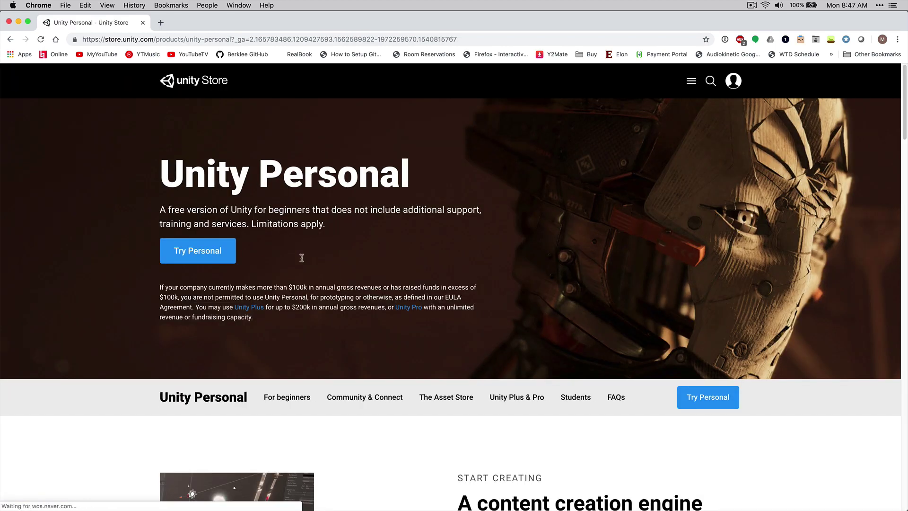
Choose to try Unity Personal, confirm eligibility under the Terms of Service and download Unity Hub.
left_click(193, 250)
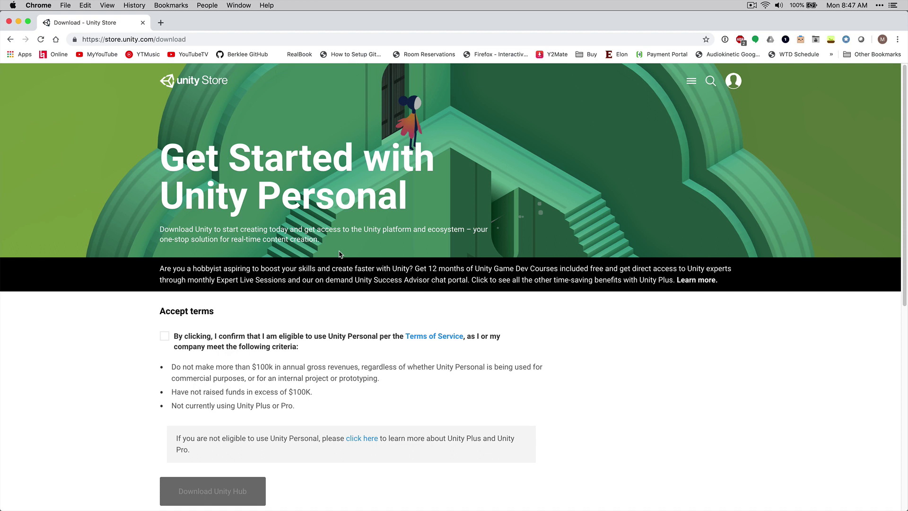
left_click(167, 338)
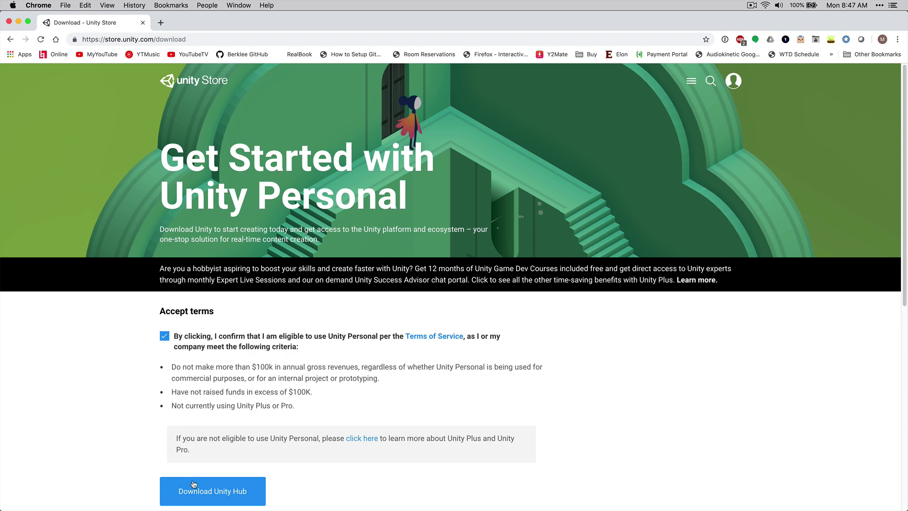
left_click(211, 493)
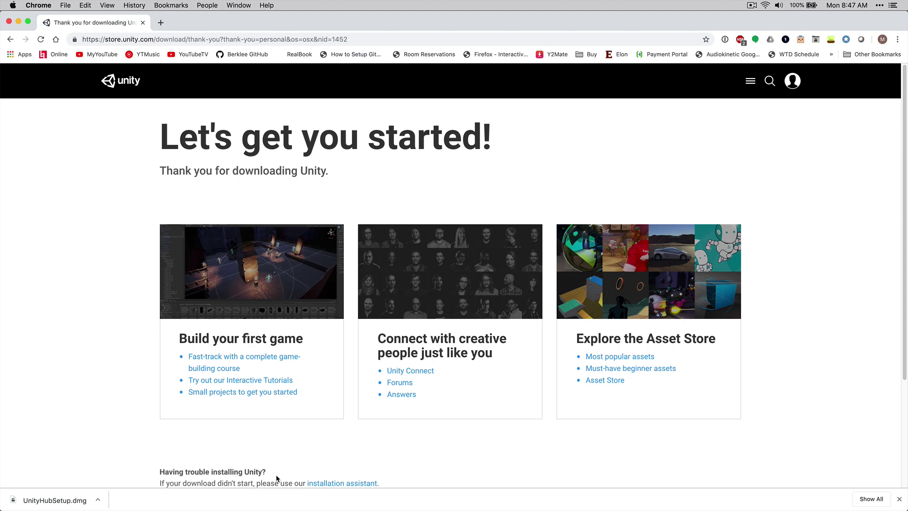
Hide the browser and open UnityHubSetup.dmg from the Downloads folder in Finder.
key("super+h")
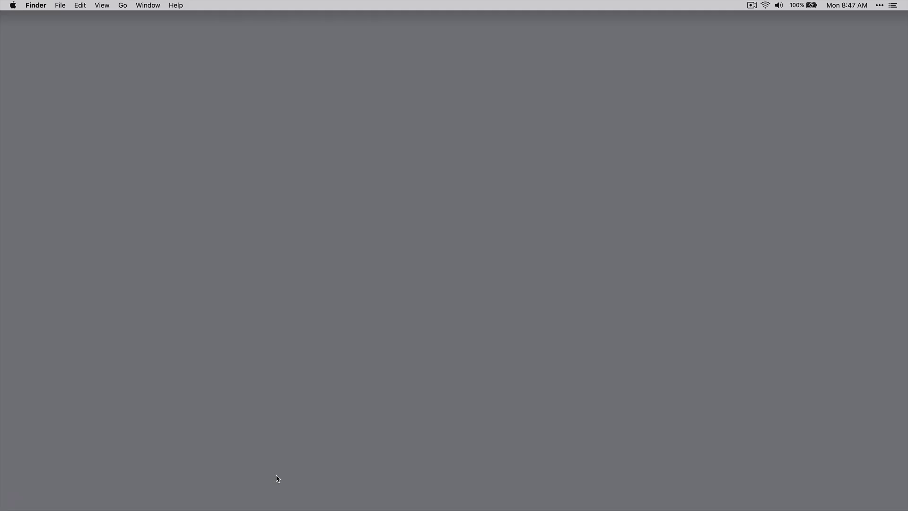
mouse_move(461, 502)
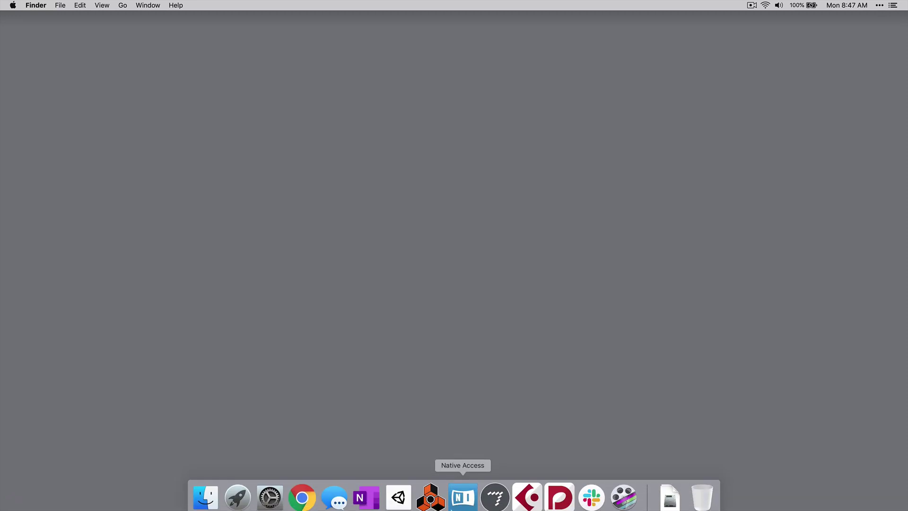
left_click(683, 491)
left_click(678, 388)
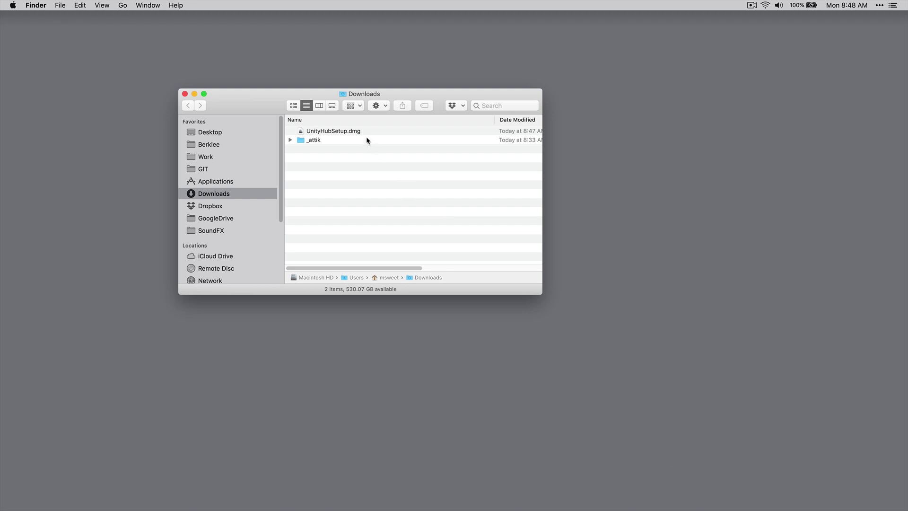
left_click(353, 132)
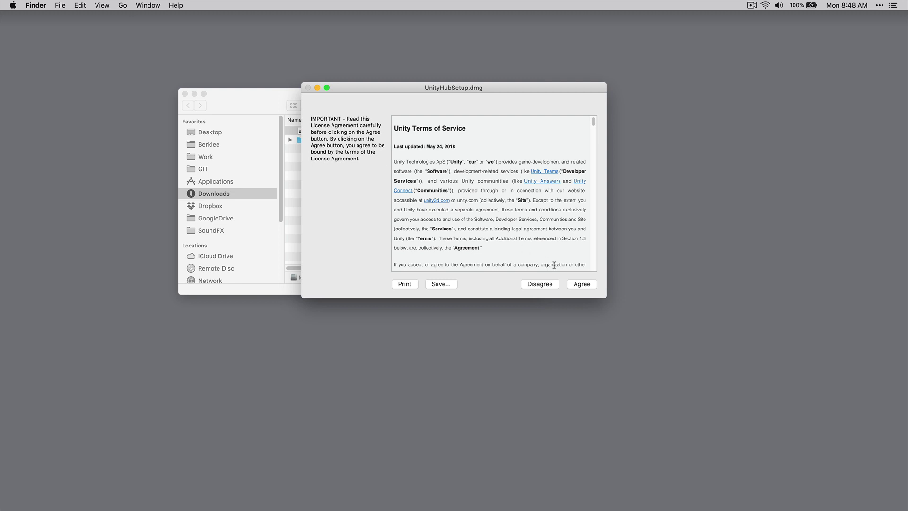
Agree to the Unity Terms of Service and copy Unity Hub into the Applications folder.
left_click(581, 285)
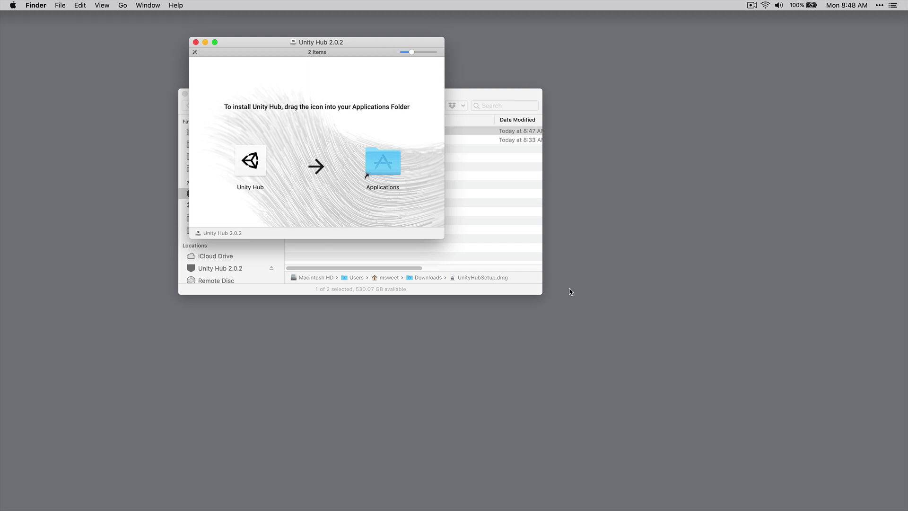
left_click(259, 171)
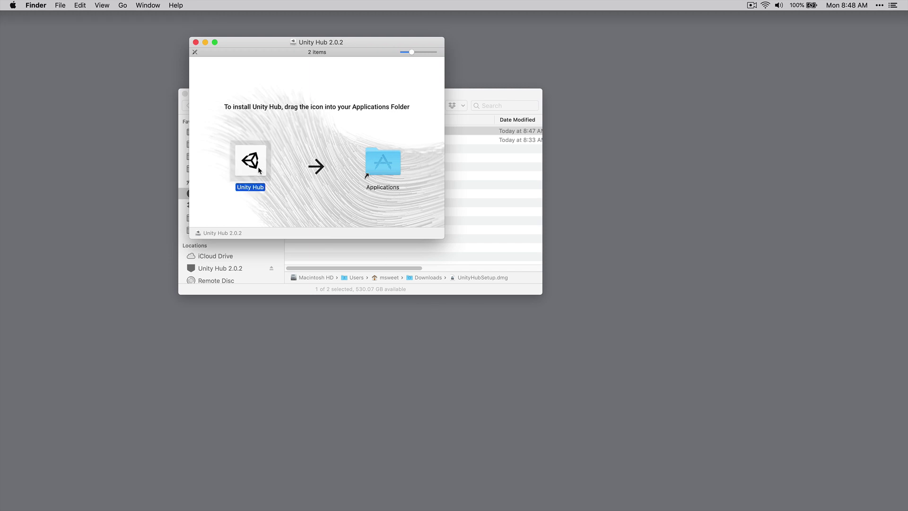
left_click_drag(260, 170, 389, 160)
Find Unity Hub in the Applications folder, launch it and allow the downloaded app to open.
double_click(390, 173)
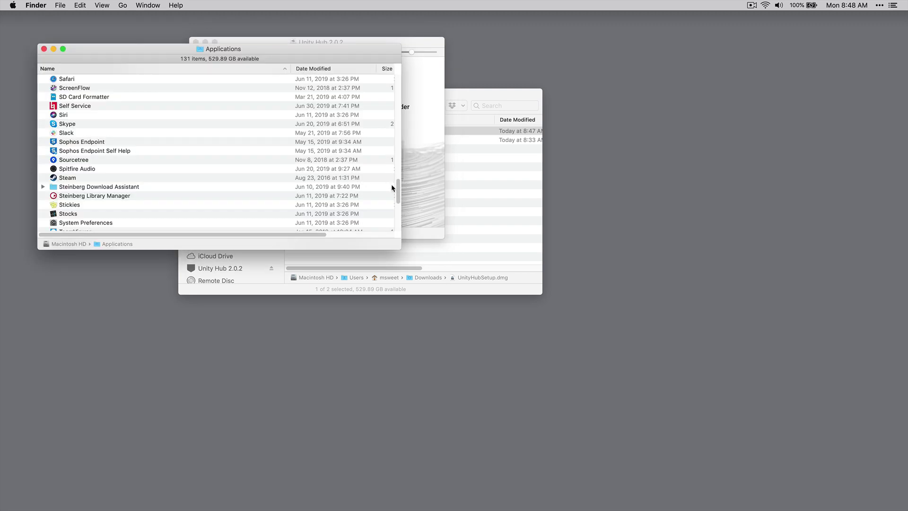
key("u")
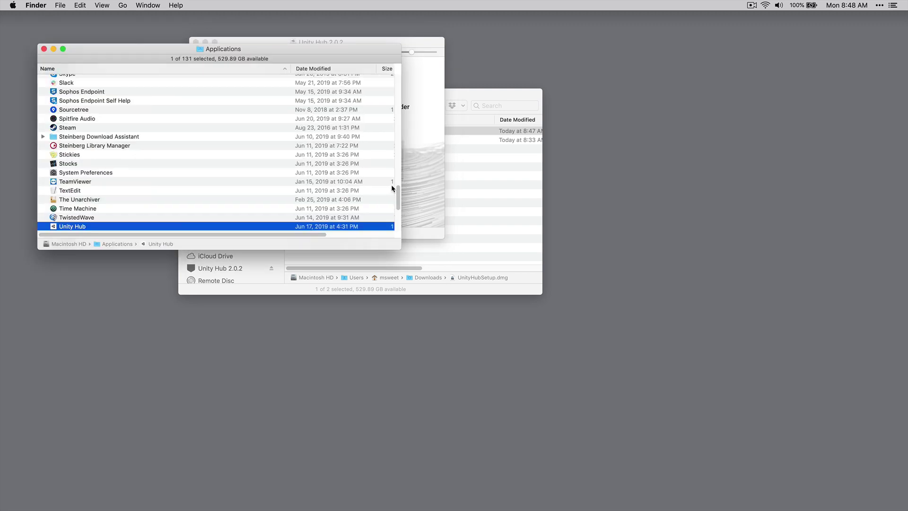
scroll(391, 189, "down", 1)
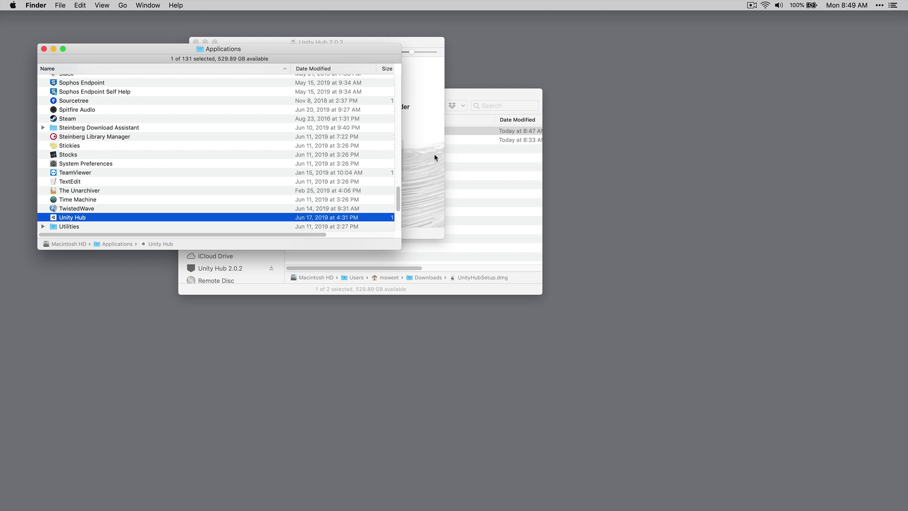
left_click(436, 162)
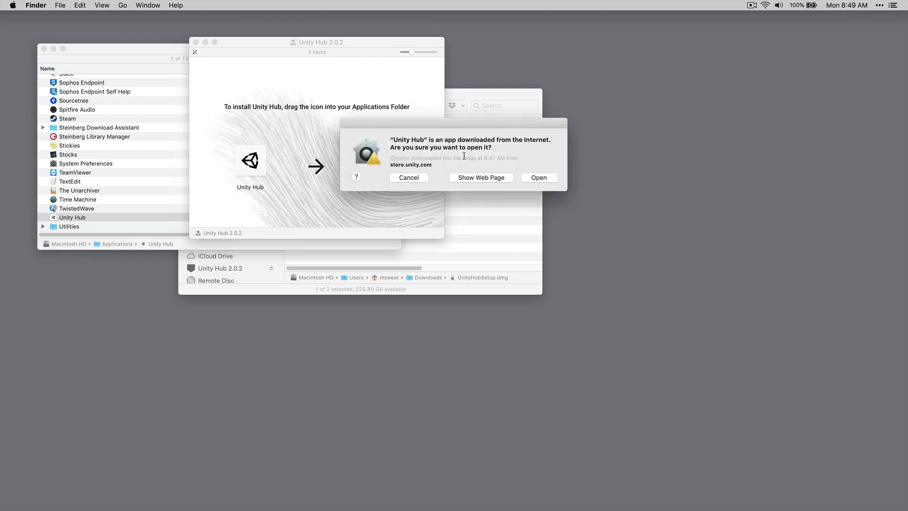
left_click(539, 178)
Close the Unity Hub installer, Applications and Downloads windows.
left_click(196, 42)
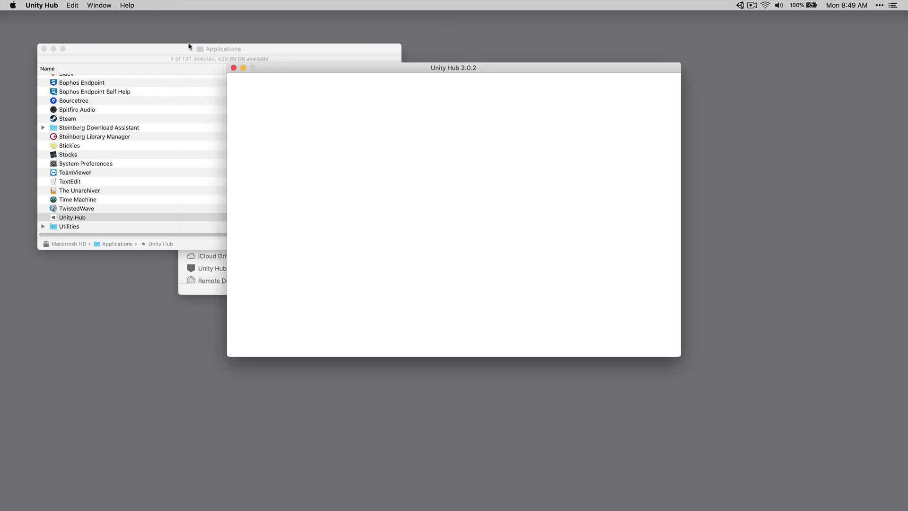
left_click(42, 48)
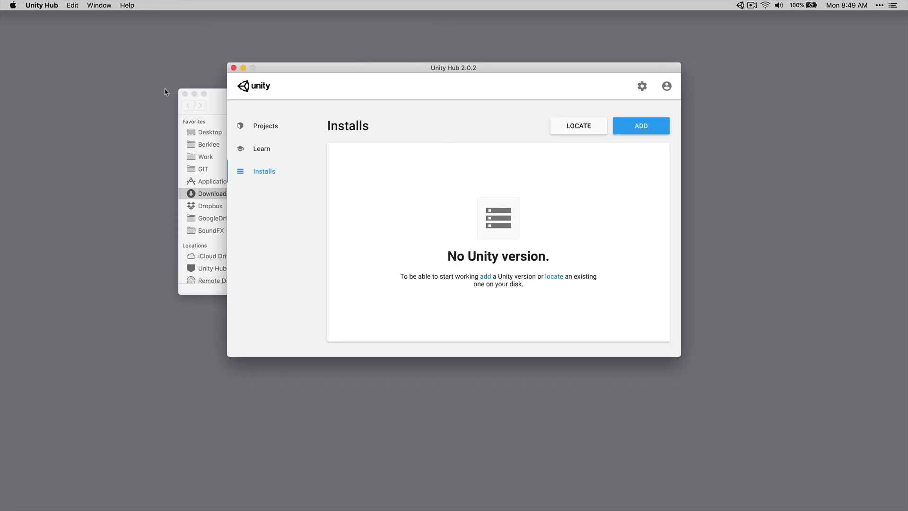
left_click(184, 93)
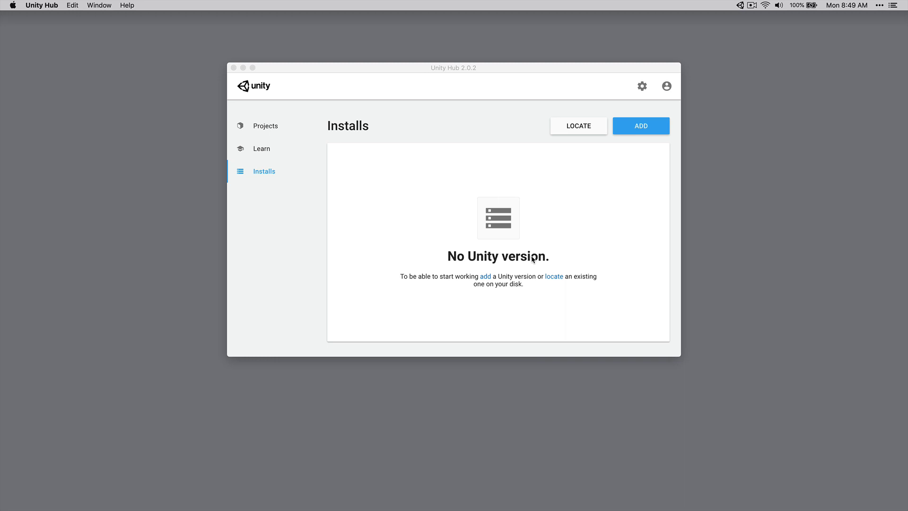
Start adding a Unity install, select version Unity 2019.1.9f1 and continue to its modules.
left_click(630, 131)
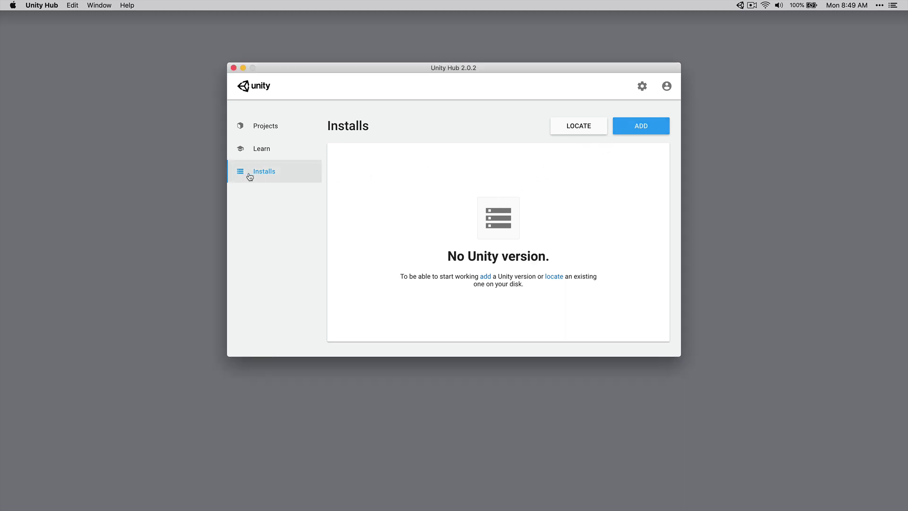
left_click(644, 133)
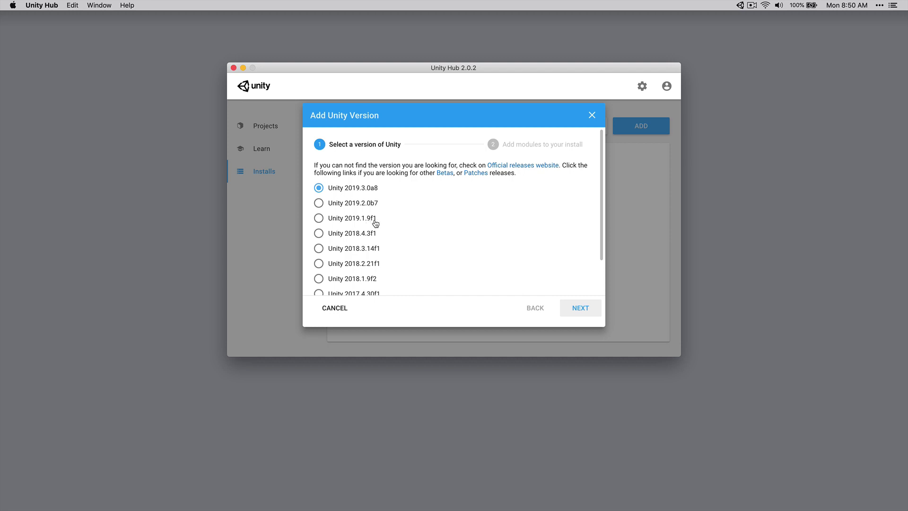
left_click(320, 219)
left_click(582, 310)
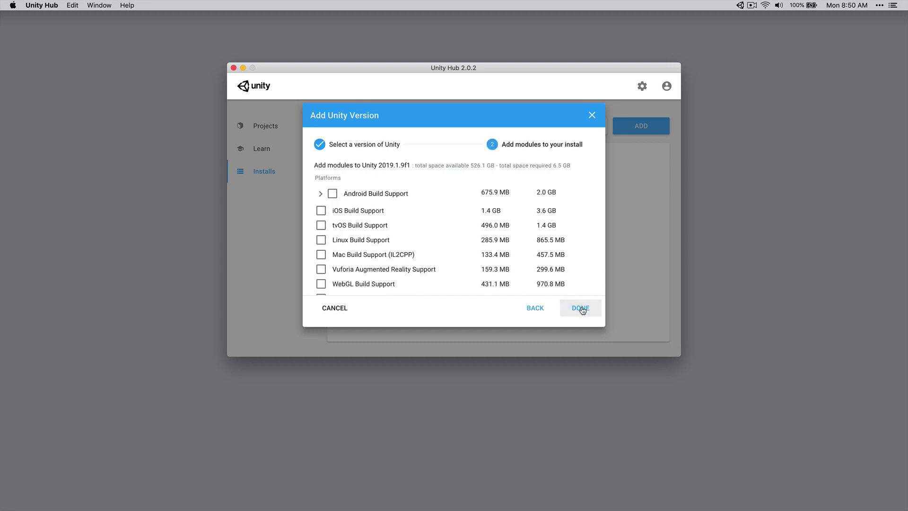
Review the optional modules for Unity 2019.1.9f1 and start the installation with only Documentation selected.
scroll(432, 212, "down", 8)
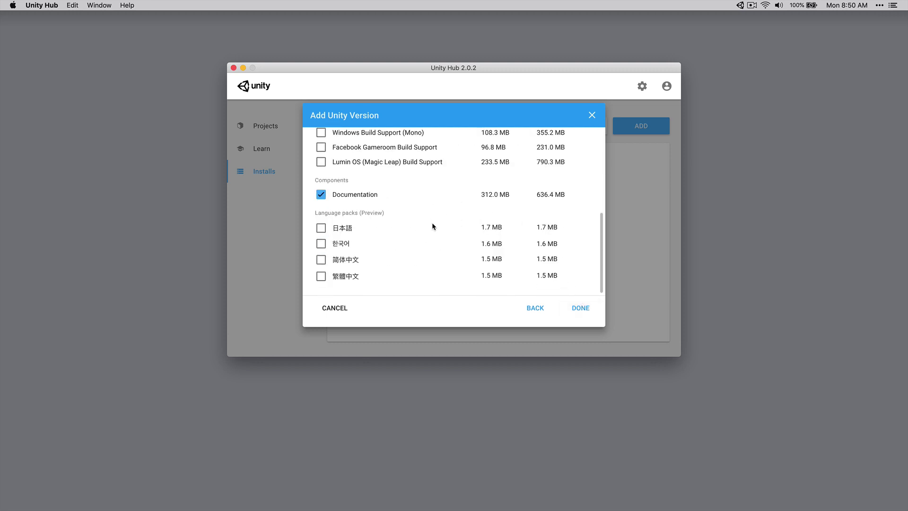
scroll(432, 226, "up", 8)
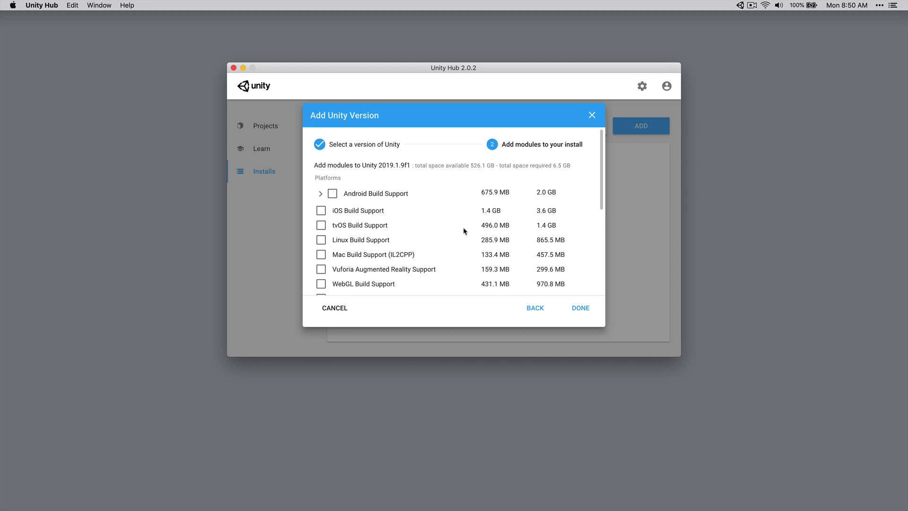
scroll(464, 231, "down", 1)
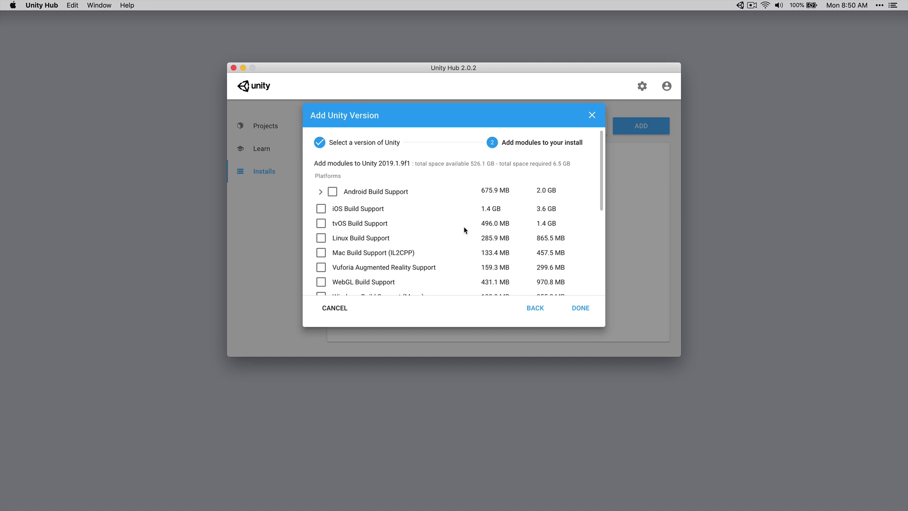
scroll(464, 230, "down", 3)
scroll(466, 230, "down", 1)
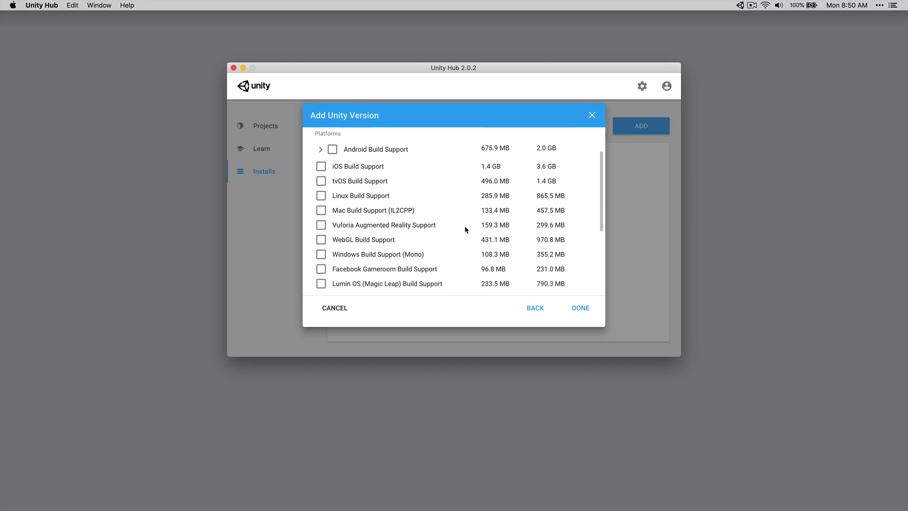
scroll(473, 230, "up", 4)
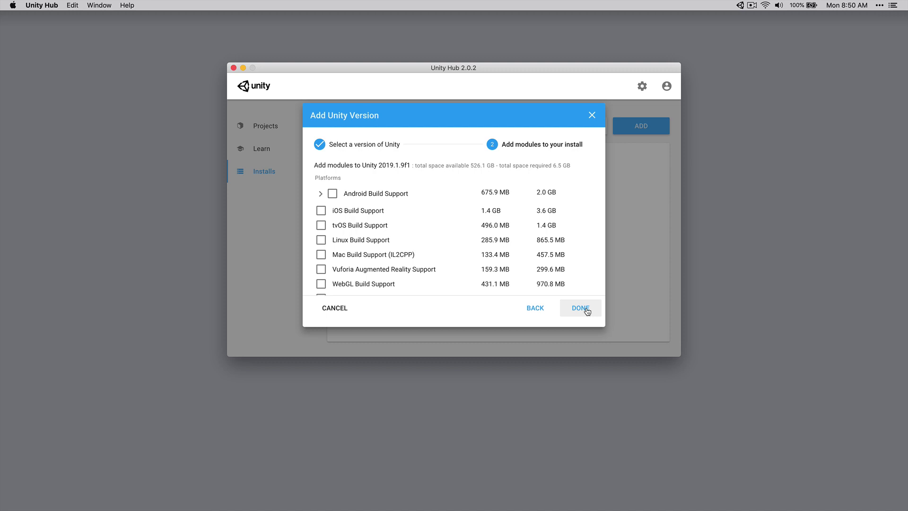
left_click(581, 308)
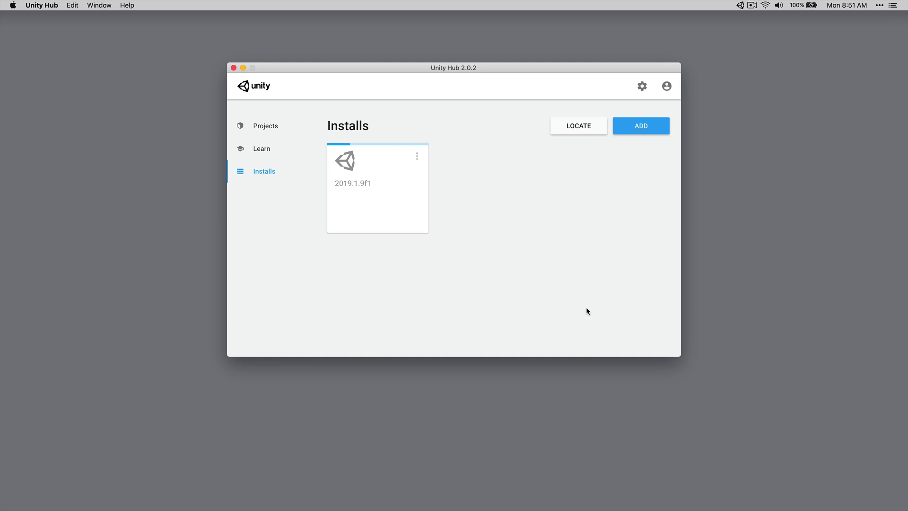
Switch to Finder, open a new window on the Applications folder and select the Unity folder.
left_click(60, 6)
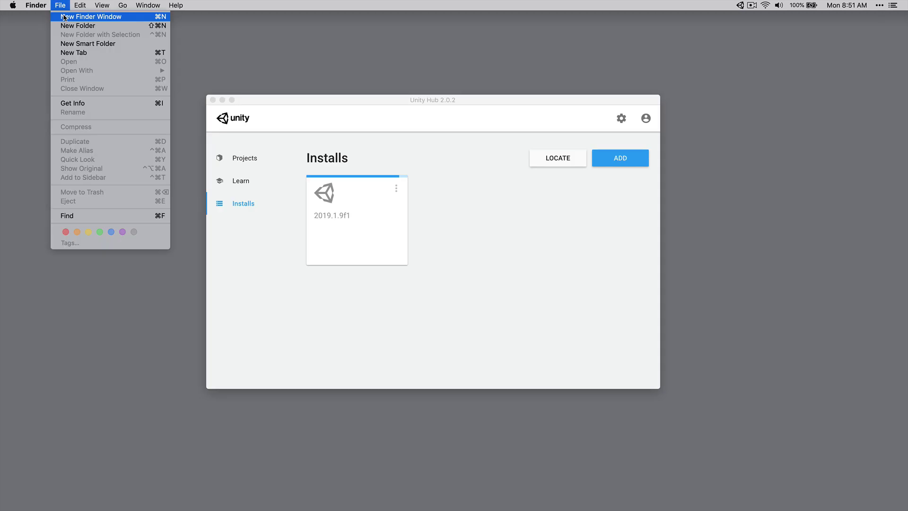
left_click(64, 18)
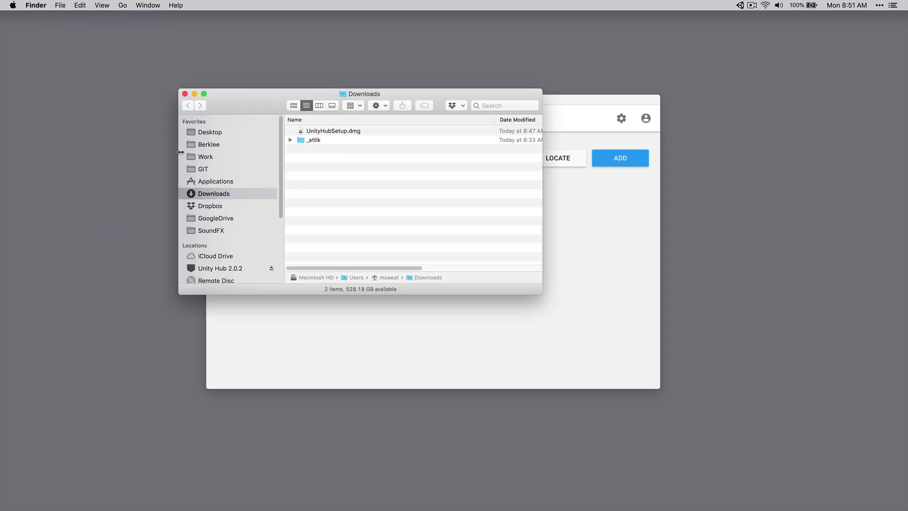
left_click(212, 180)
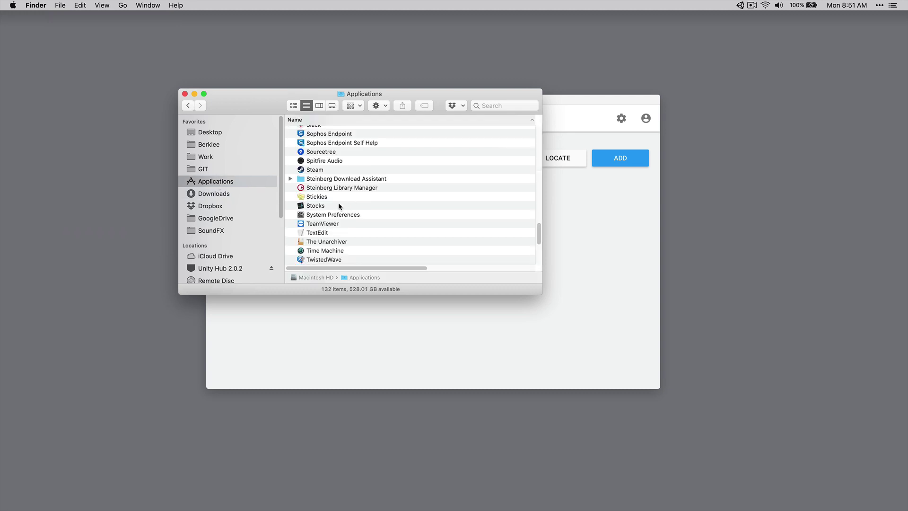
key("u")
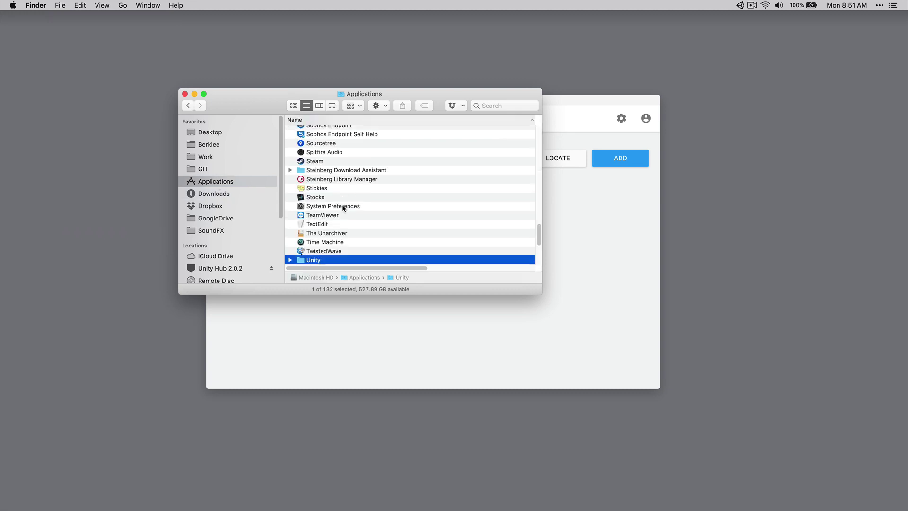
key("Down")
key("Down")
key("Up")
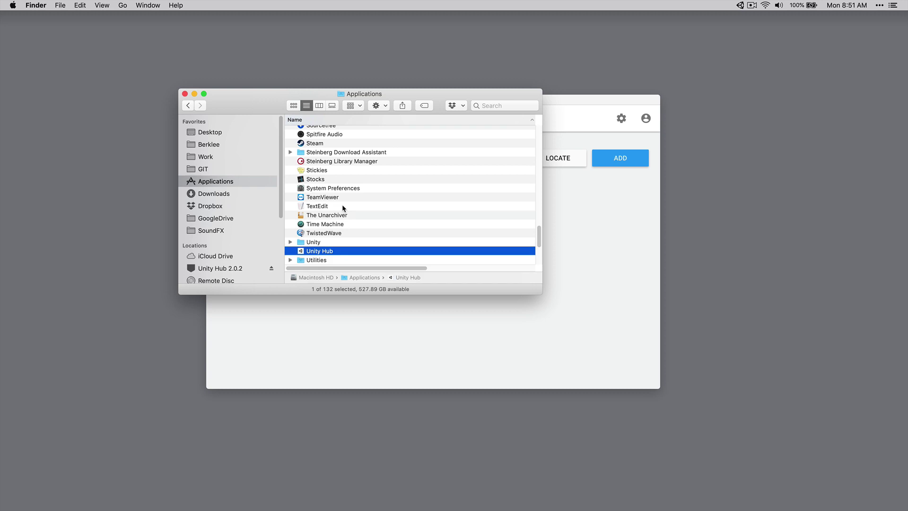
left_click(312, 244)
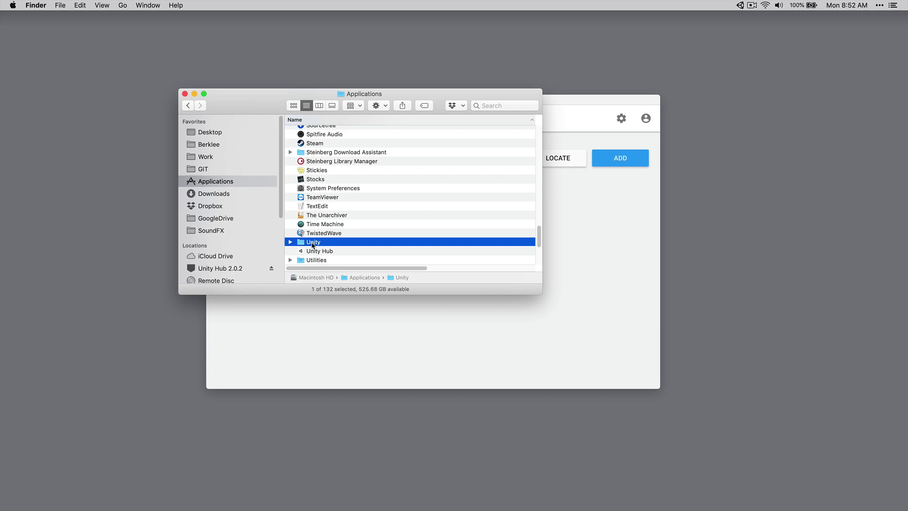
Open the Unity folder, expand Hub, Editor and 2019.1.9f1, and move the Finder window so the Unity Hub installs are uncovered.
double_click(312, 244)
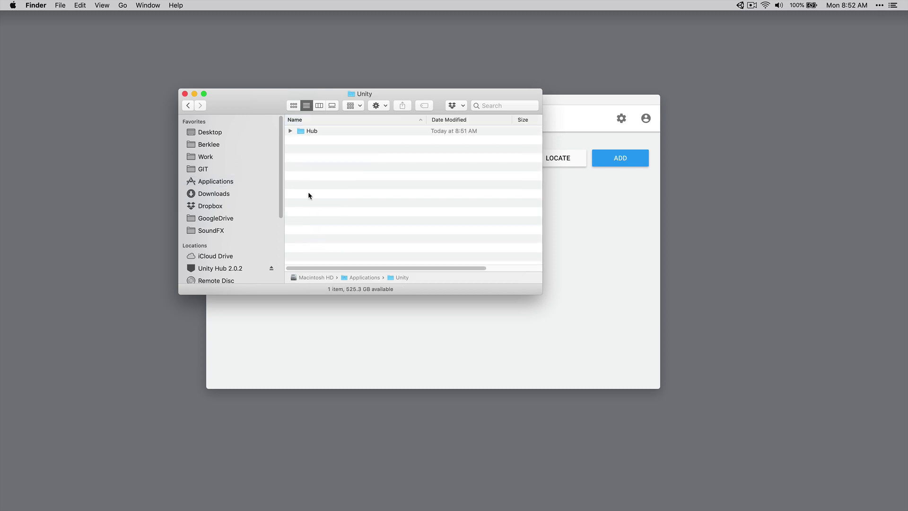
left_click(291, 131)
left_click(300, 140)
left_click(310, 149)
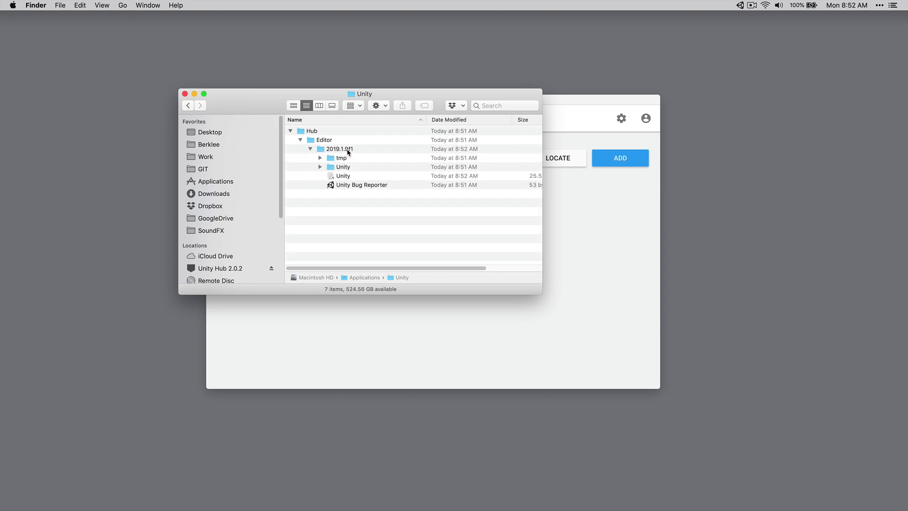
left_click_drag(401, 92, 296, 245)
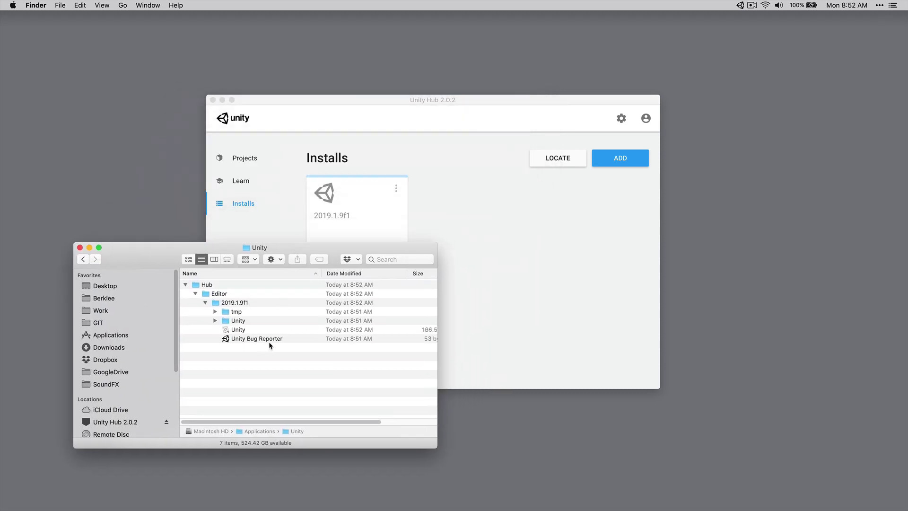
Return to the Unity Hub window and authorise the Unity Hub Installer's changes with the account password.
left_click(440, 100)
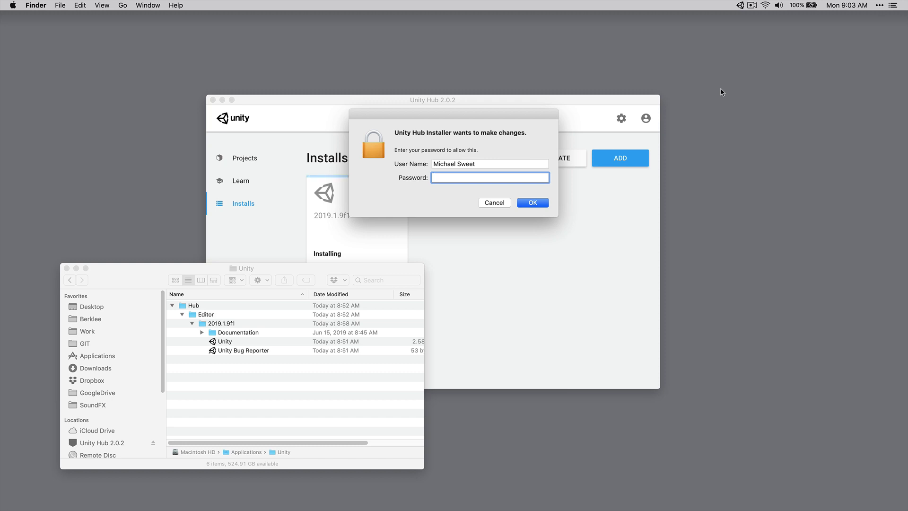
type("•••••••••••")
key("Return")
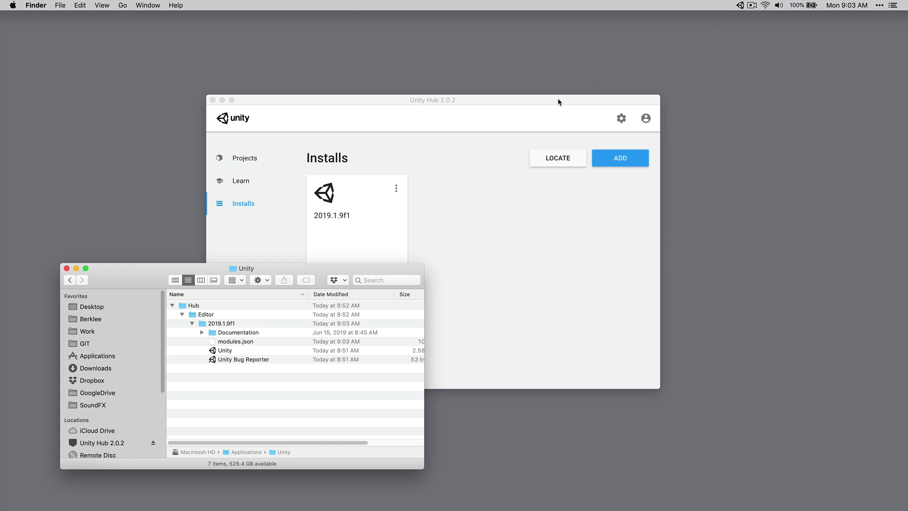
Move the Unity Hub window away from the Finder window, and go up to the Applications folder to select Unity Hub.
left_click_drag(558, 98, 676, 90)
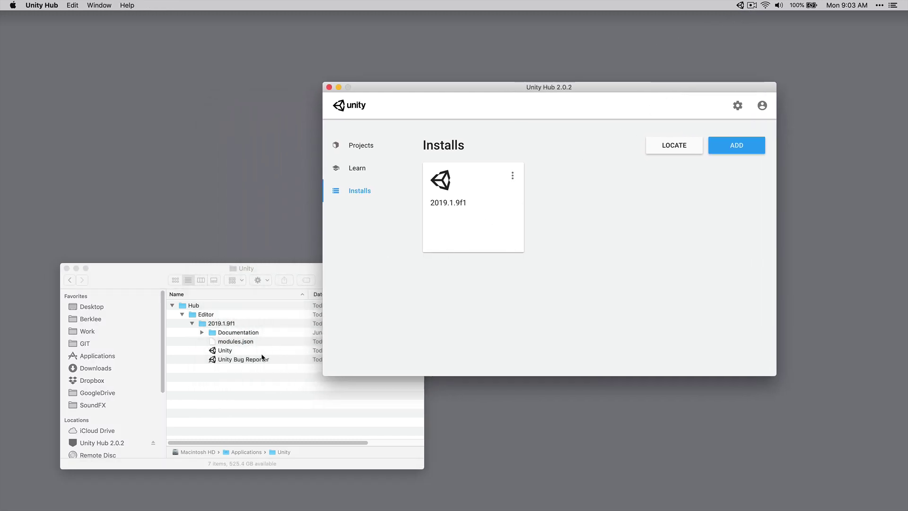
left_click(246, 392)
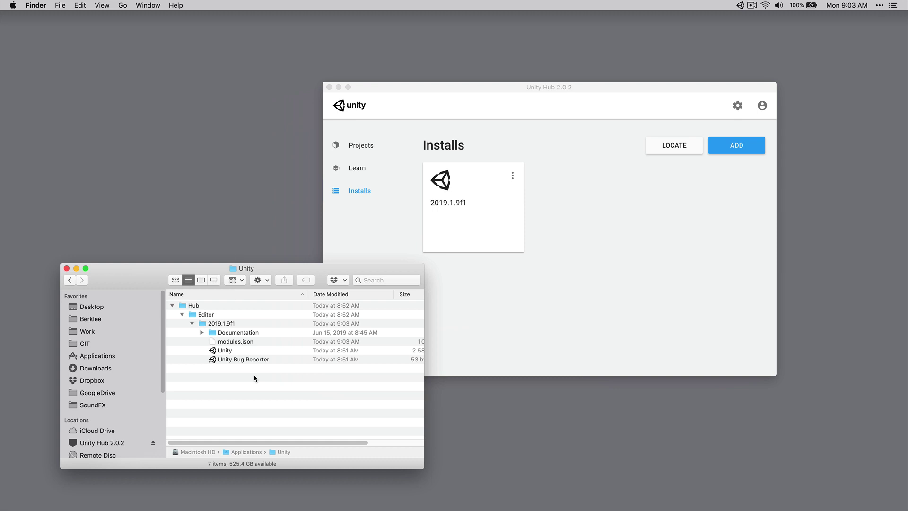
key("super+Up")
key("Down")
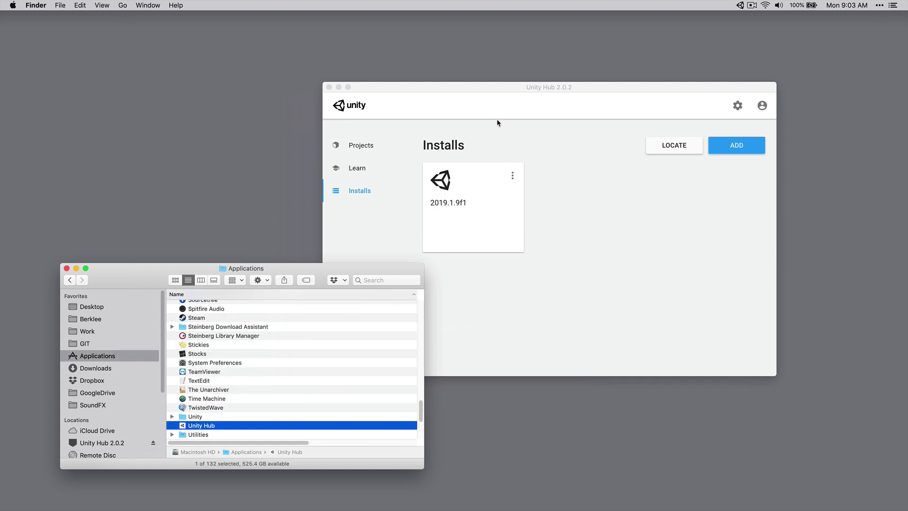
Open the Unity folder in Finder, collapse its 2019.1.9f1 folder and switch back to the Unity Hub window.
left_click_drag(497, 86, 498, 78)
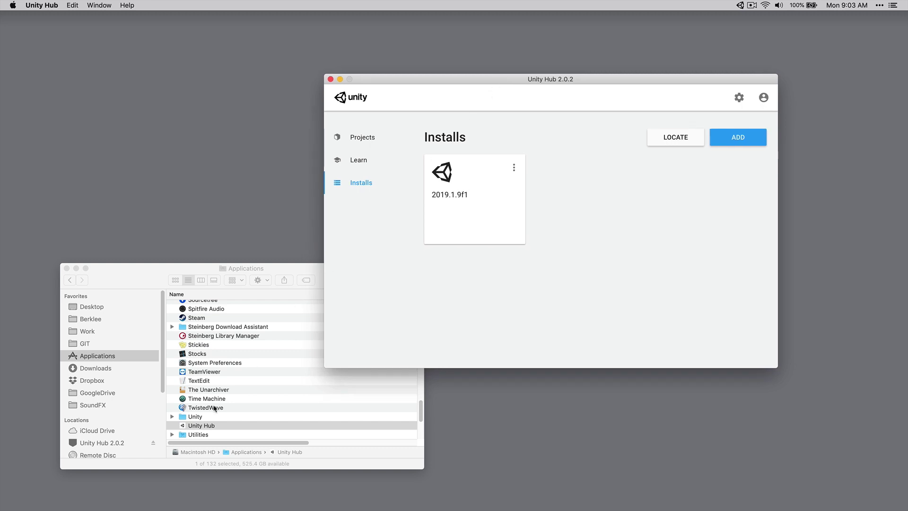
double_click(195, 417)
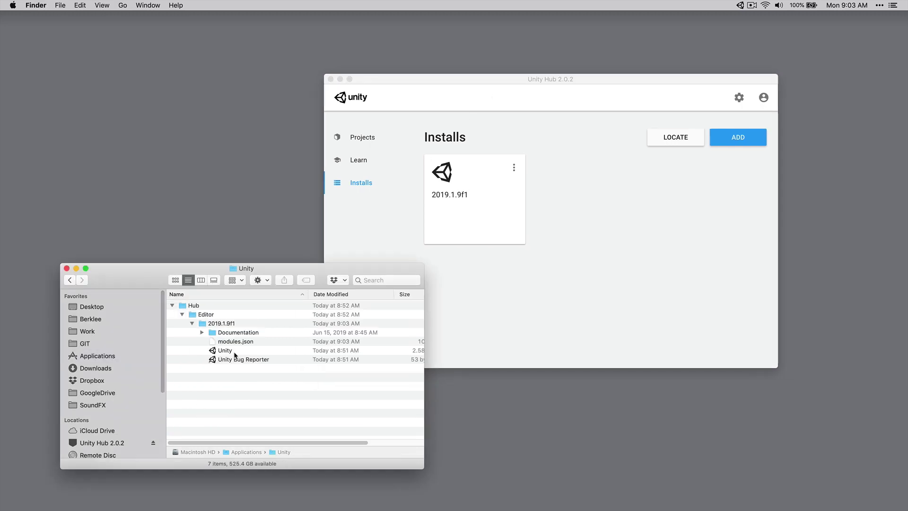
left_click(192, 324)
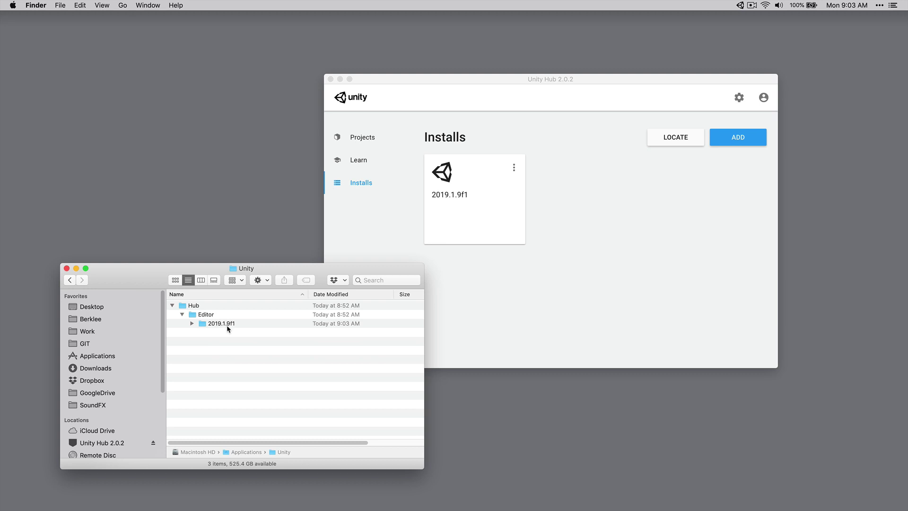
left_click(509, 308)
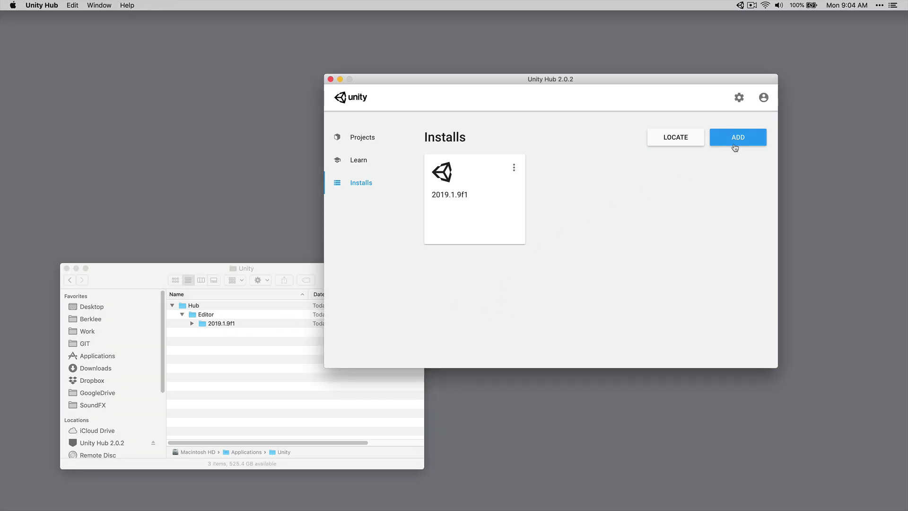
left_click_drag(622, 78, 600, 85)
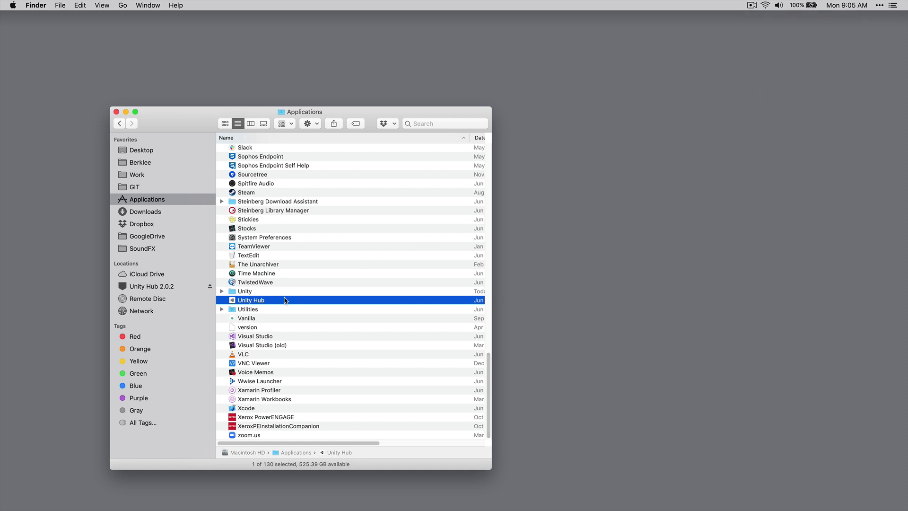
Launch Unity Hub from the Applications folder, show its installed Unity versions and check the support notes on 2018.4.1f1 and 5.6.3f1.
key("super+o")
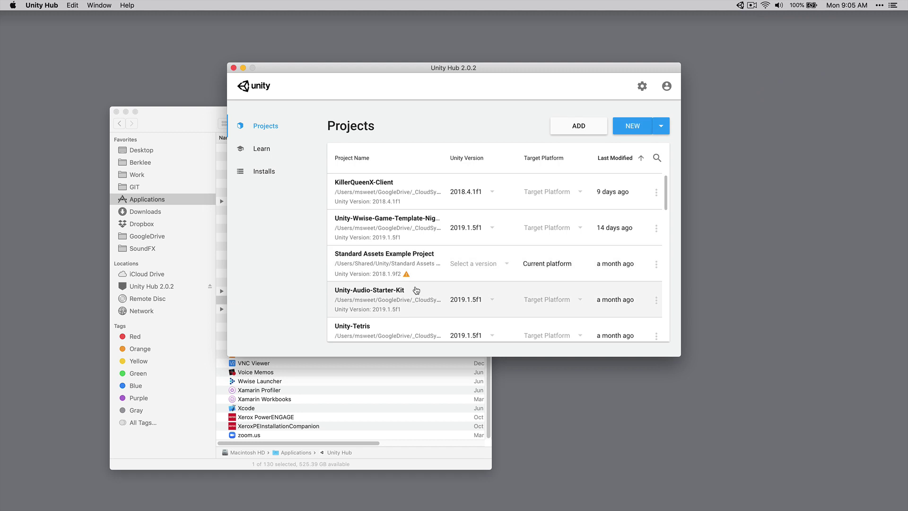
left_click(267, 177)
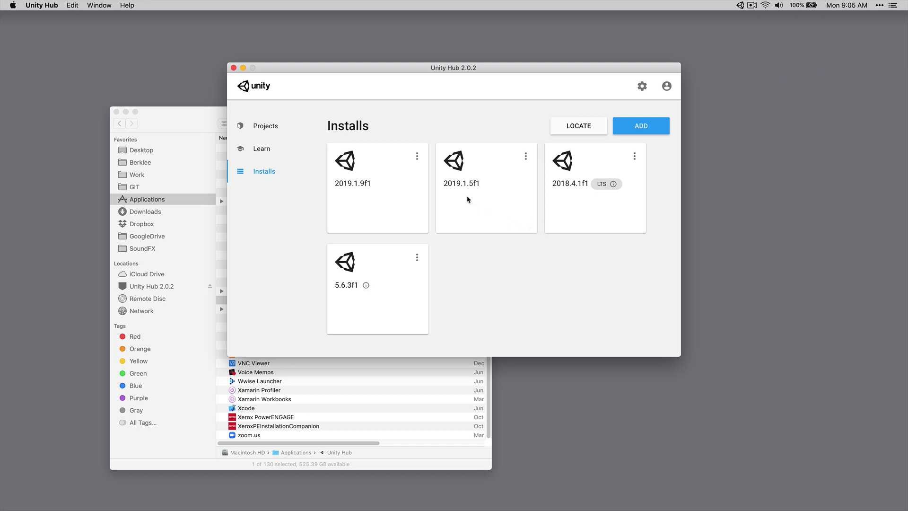
mouse_move(456, 187)
mouse_move(577, 184)
mouse_move(613, 185)
mouse_move(363, 287)
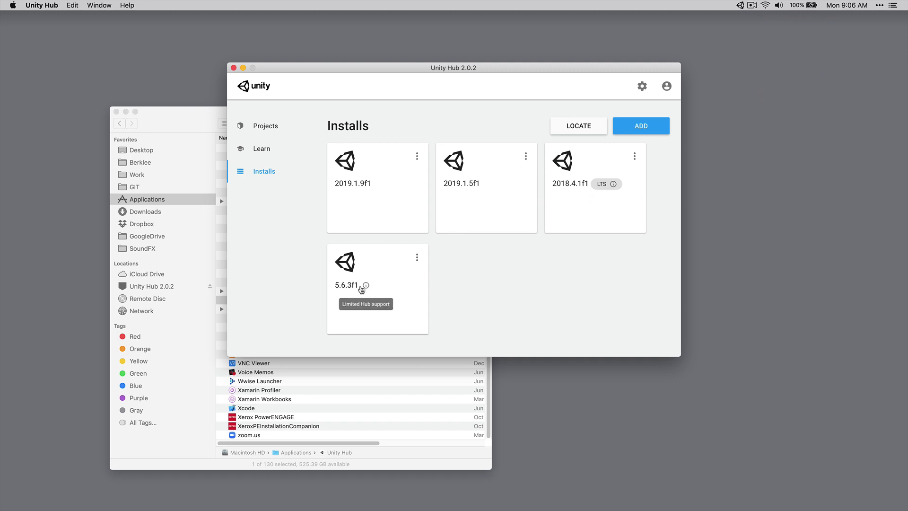